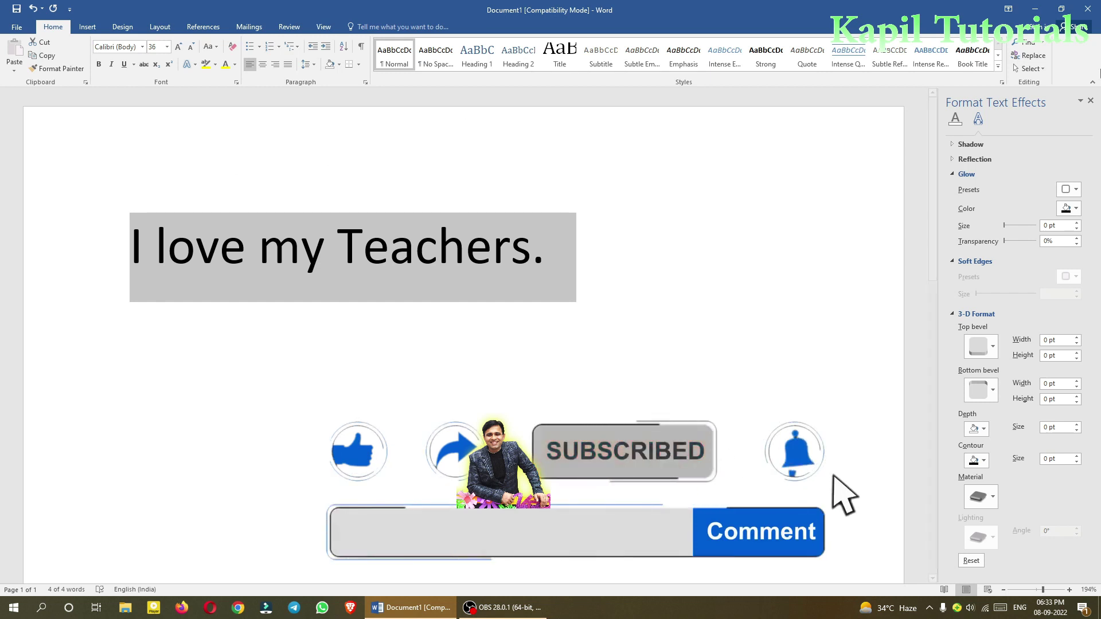
- Select the full line 'I love my Teachers.' from end to start
left_click(488, 252)
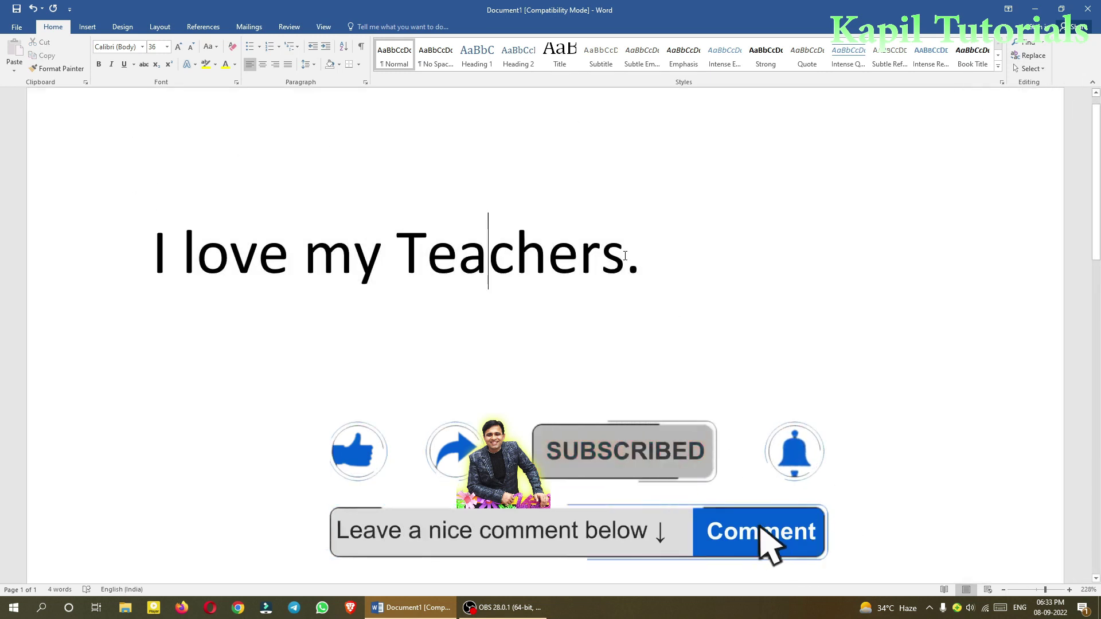
left_click_drag(642, 261, 130, 234)
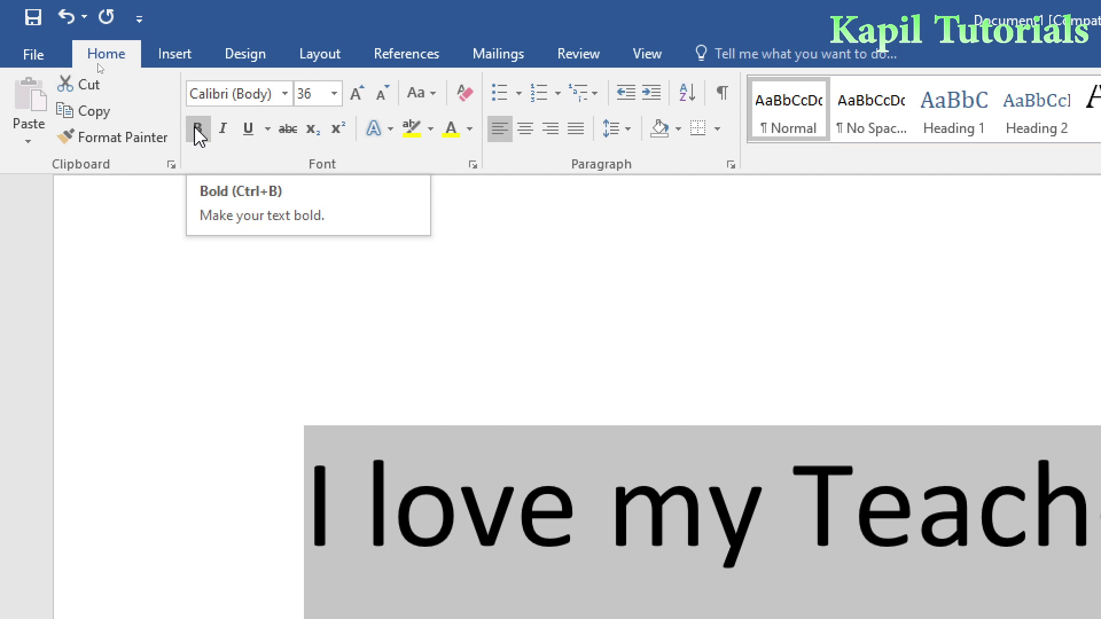
- Make 'I love my Teachers.' bold, toggling Bold and Ctrl+B until it stays bold
left_click(196, 130)
left_click(198, 131)
left_click(198, 131)
left_click(198, 131)
left_click(199, 131)
left_click(198, 130)
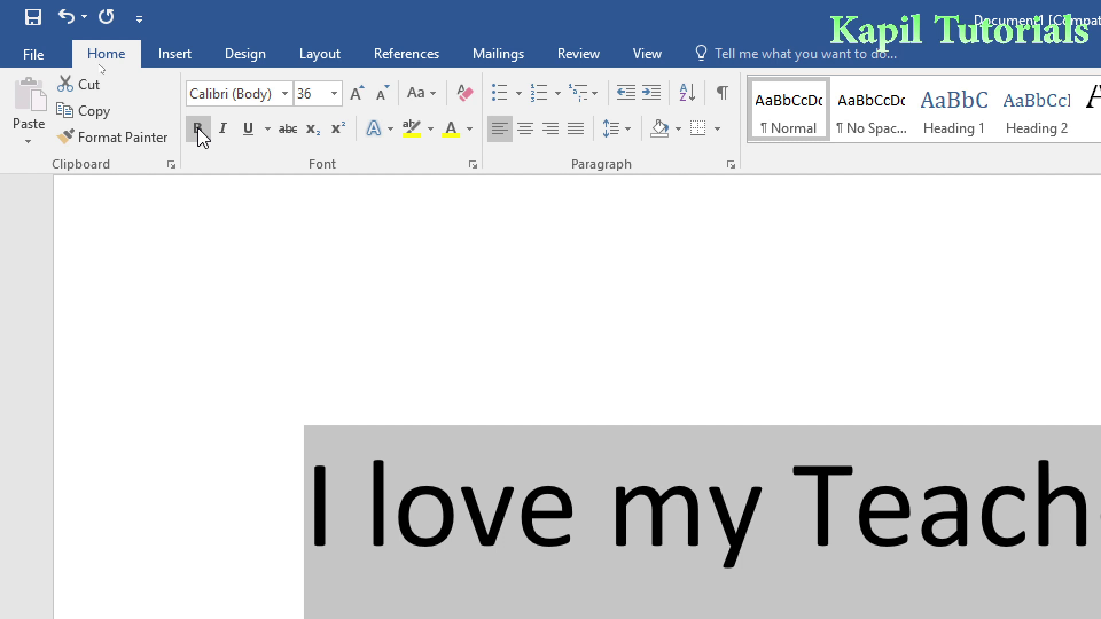
left_click(198, 130)
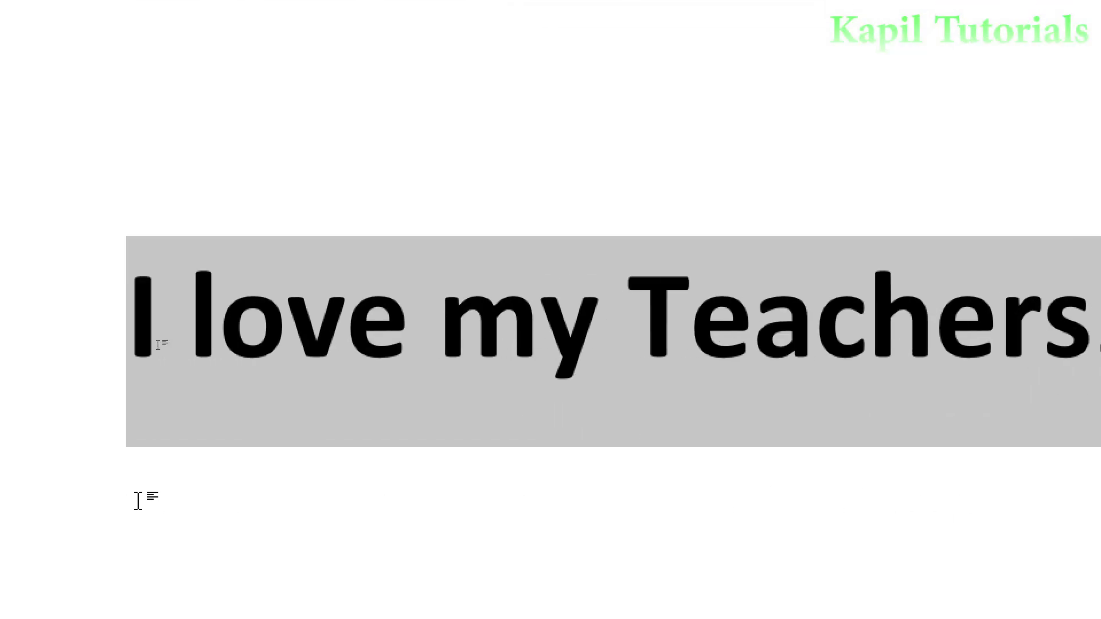
key("ctrl+b")
key("ctrl+b")
key("ctrl+b")
key("ctrl+b")
key("ctrl+b")
key("ctrl+b")
key("ctrl+b")
key("ctrl+b")
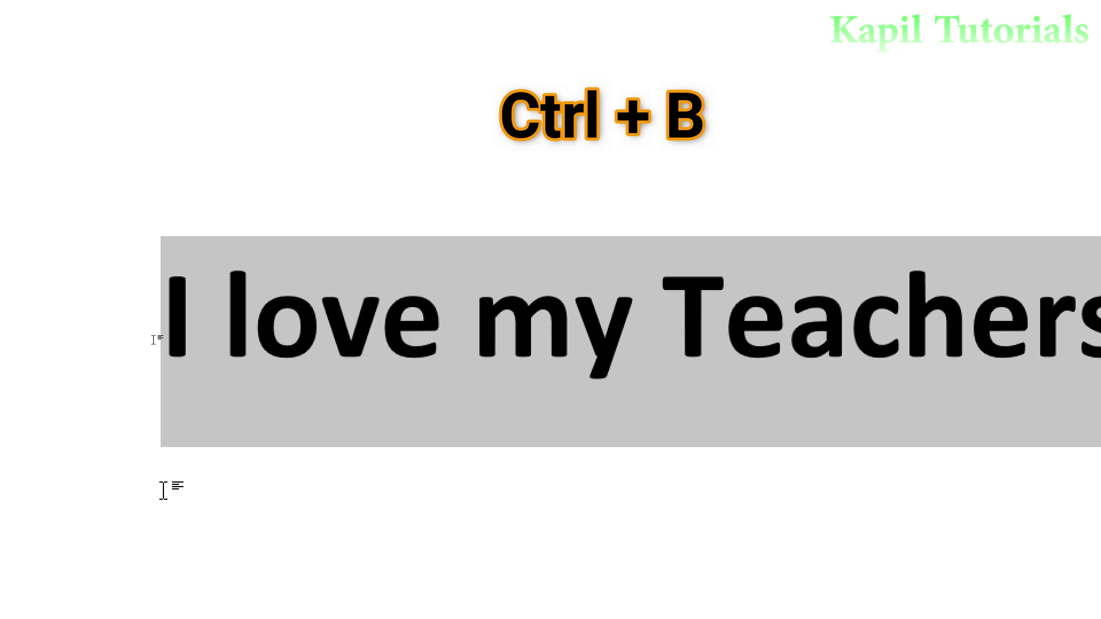
key("ctrl+b")
key("ctrl+b")
key("ctrl+b")
key("ctrl+b")
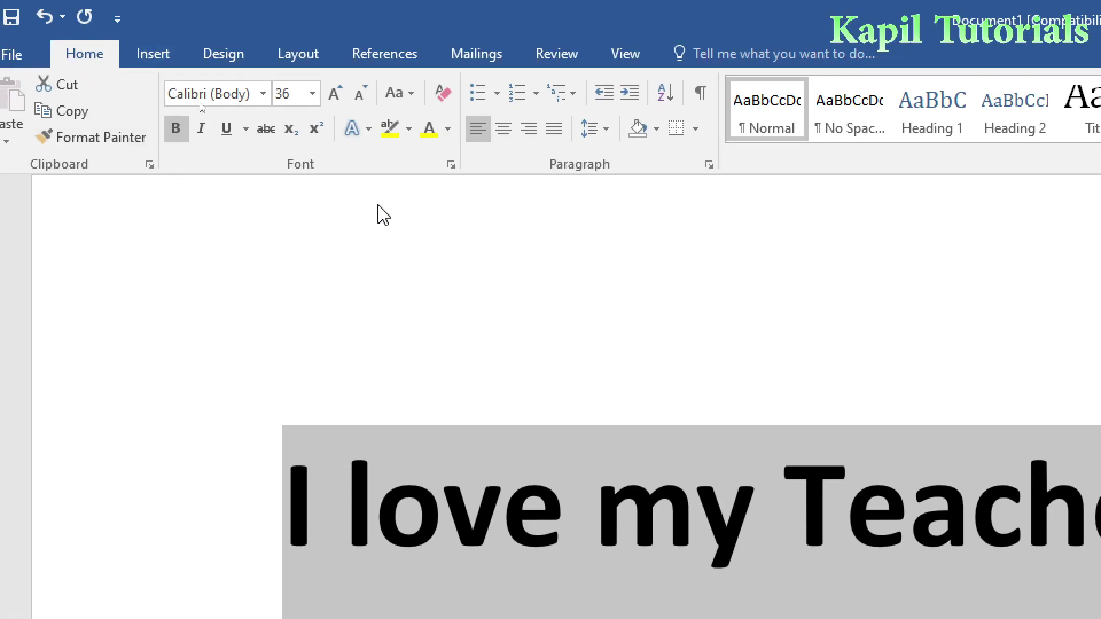
- Colour the sentence red, then toggle italic on and off several times
left_click(447, 130)
left_click(446, 334)
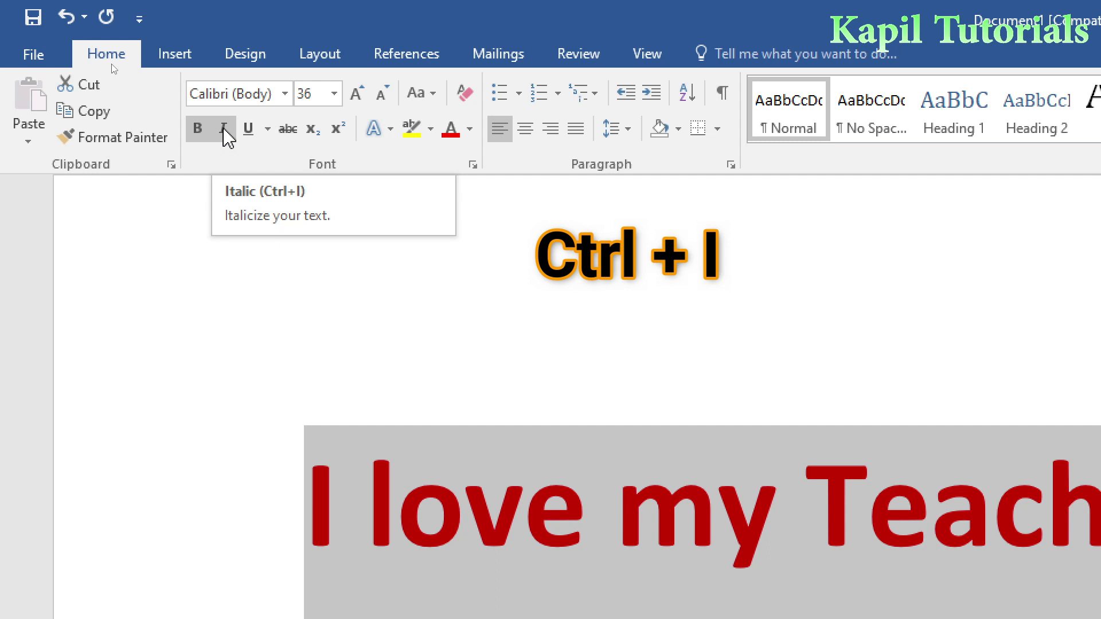
left_click(223, 130)
key("ctrl+i")
key("ctrl+i")
key("ctrl+i")
key("ctrl+i")
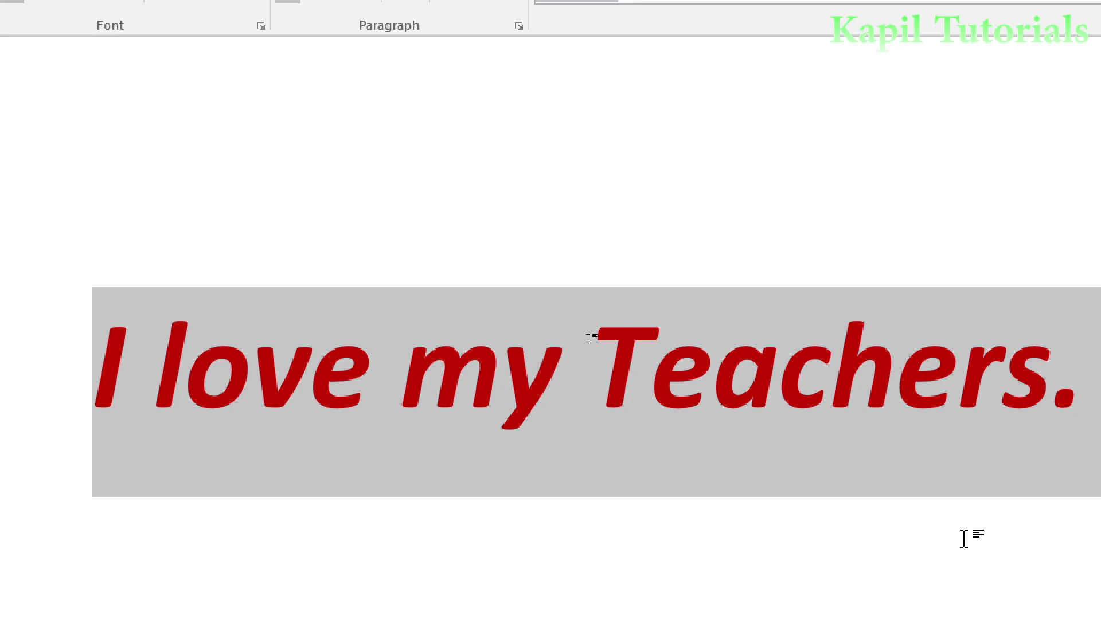
key("ctrl+i")
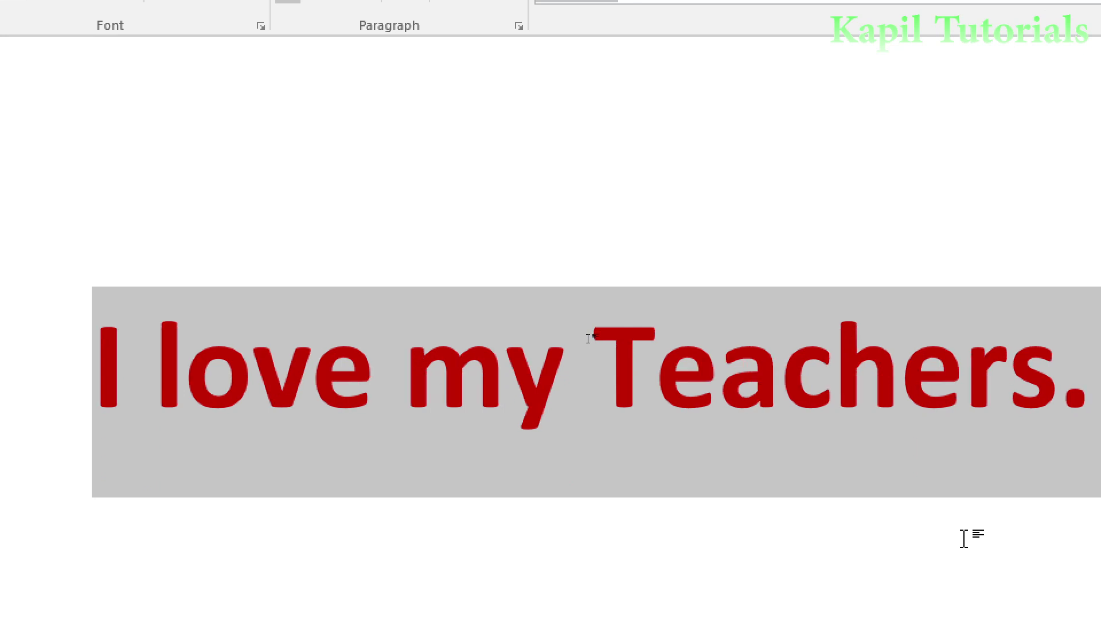
key("ctrl+i")
key("ctrl+i")
key("ctrl+i")
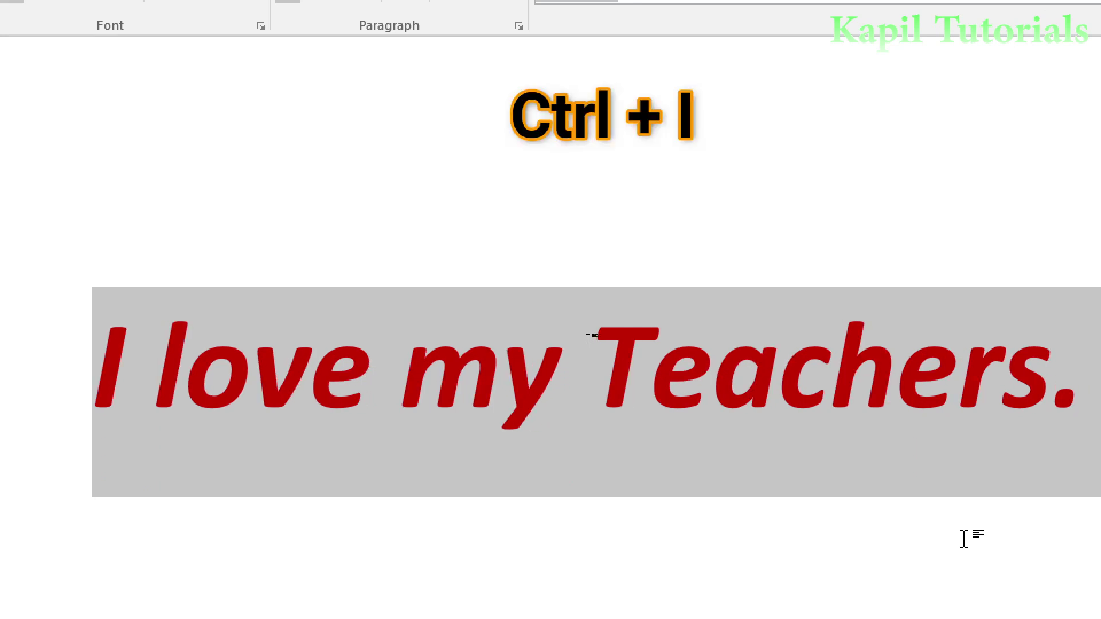
key("ctrl+i")
key("ctrl+i")
key("ctrl+i")
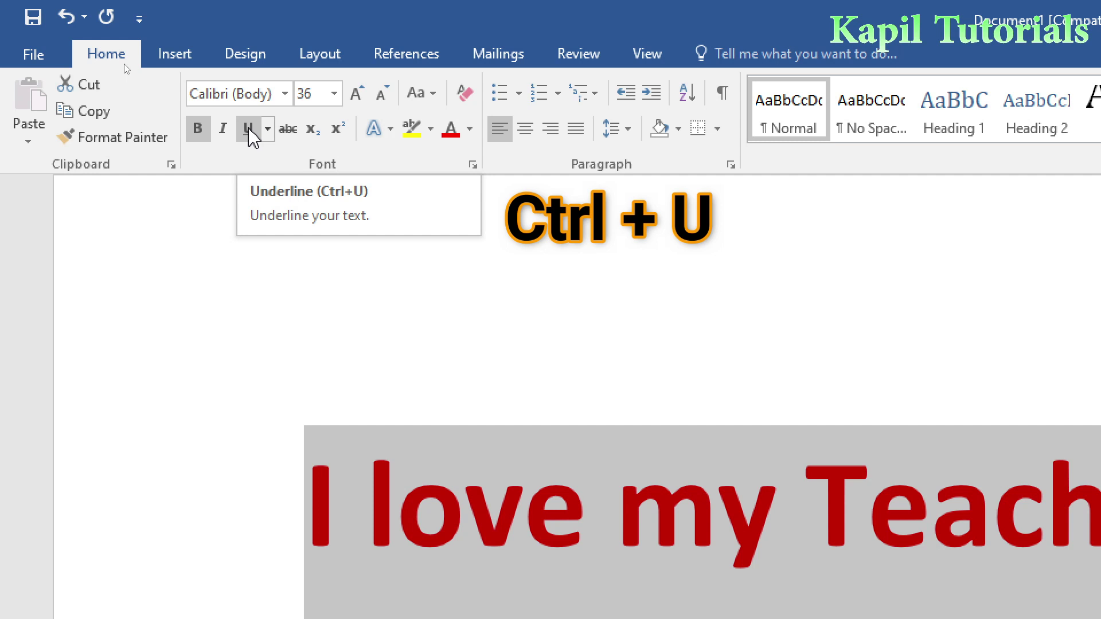
left_click(250, 132)
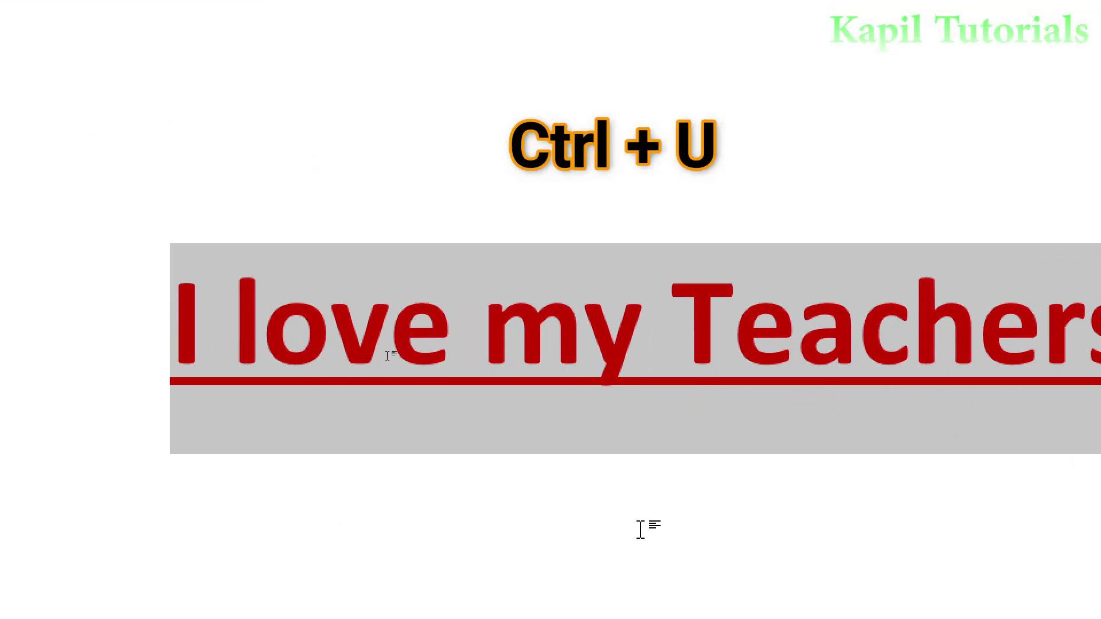
key("ctrl+u")
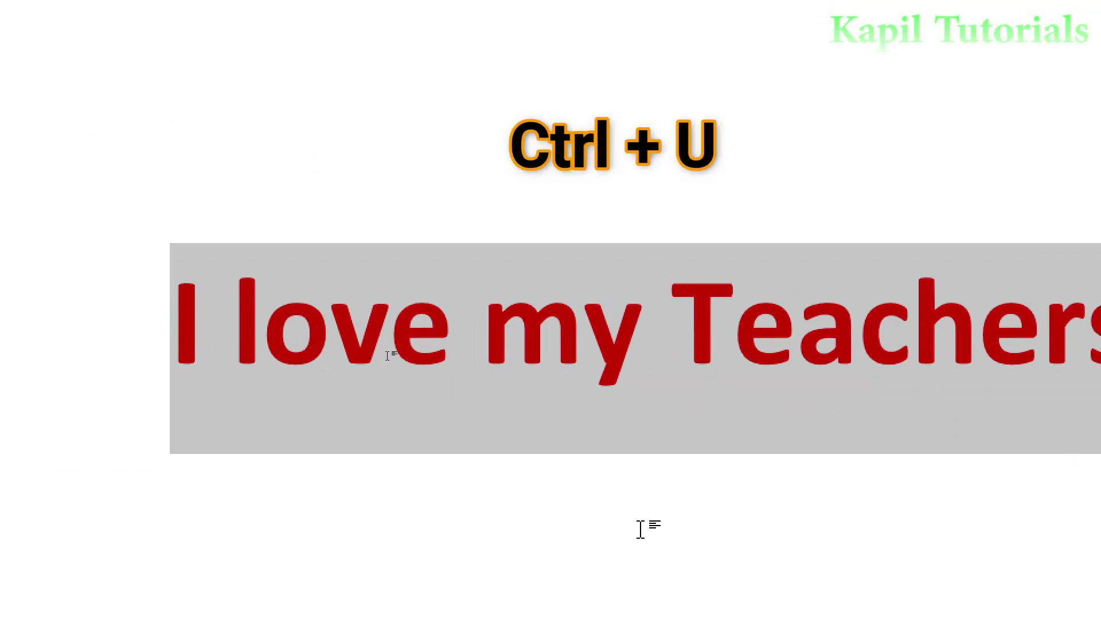
key("ctrl+u")
key("ctrl+u")
key("ctrl+u")
key("ctrl+u")
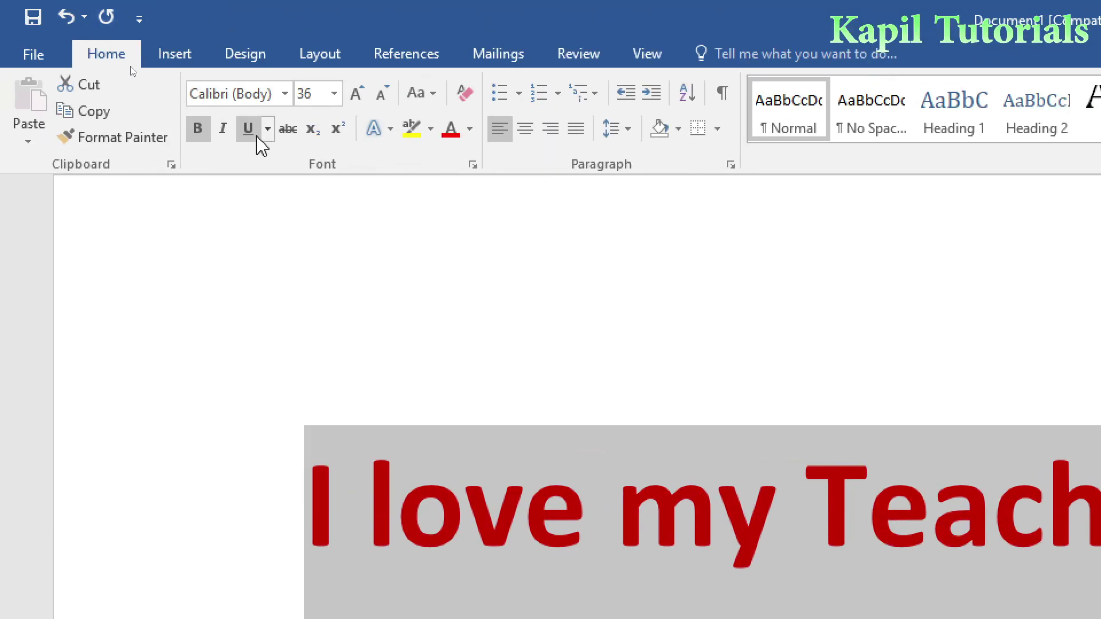
- Apply a double underline to the sentence
left_click(267, 130)
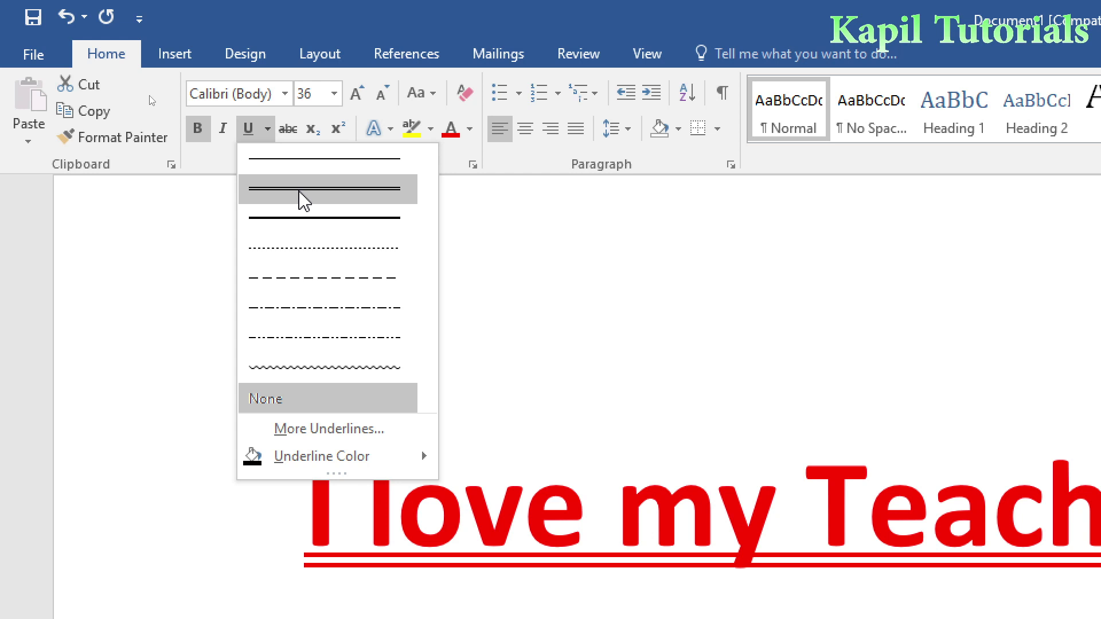
left_click(304, 189)
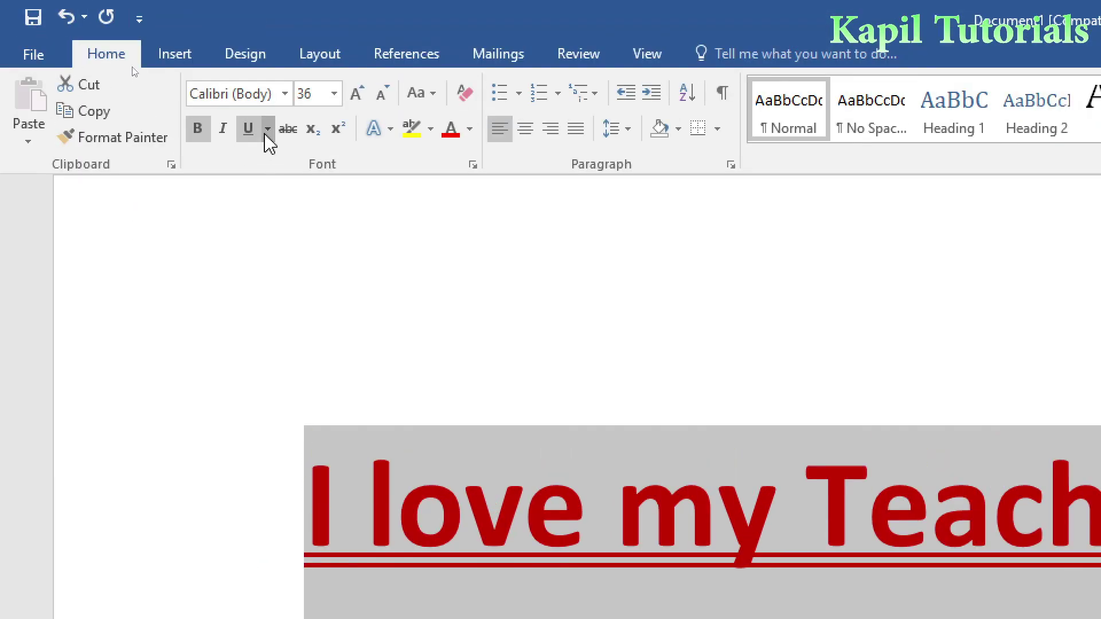
left_click(266, 133)
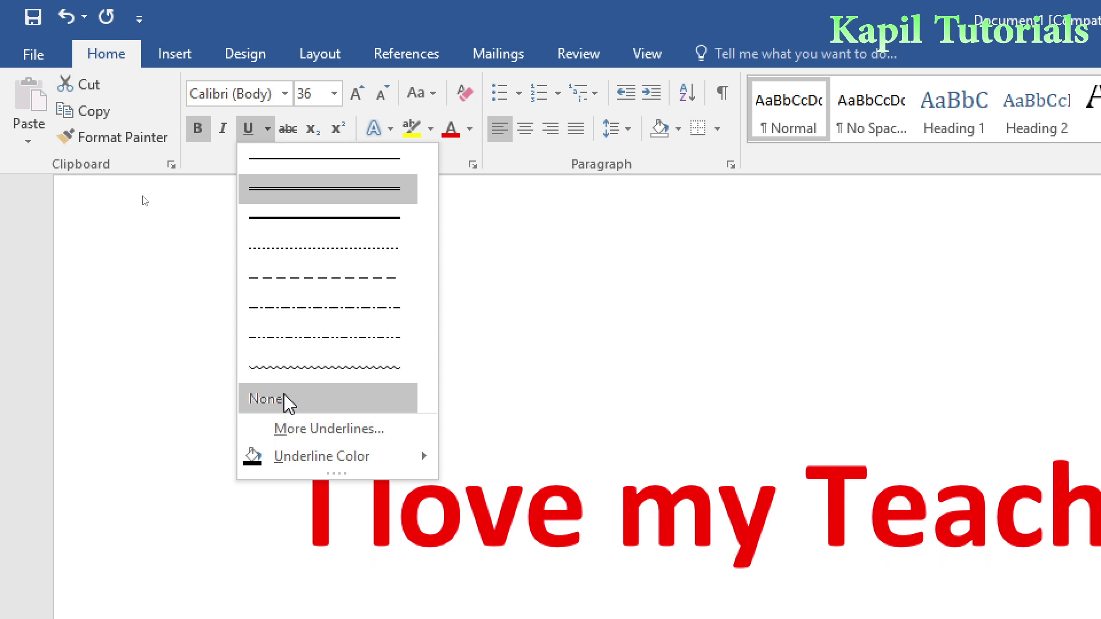
left_click(284, 194)
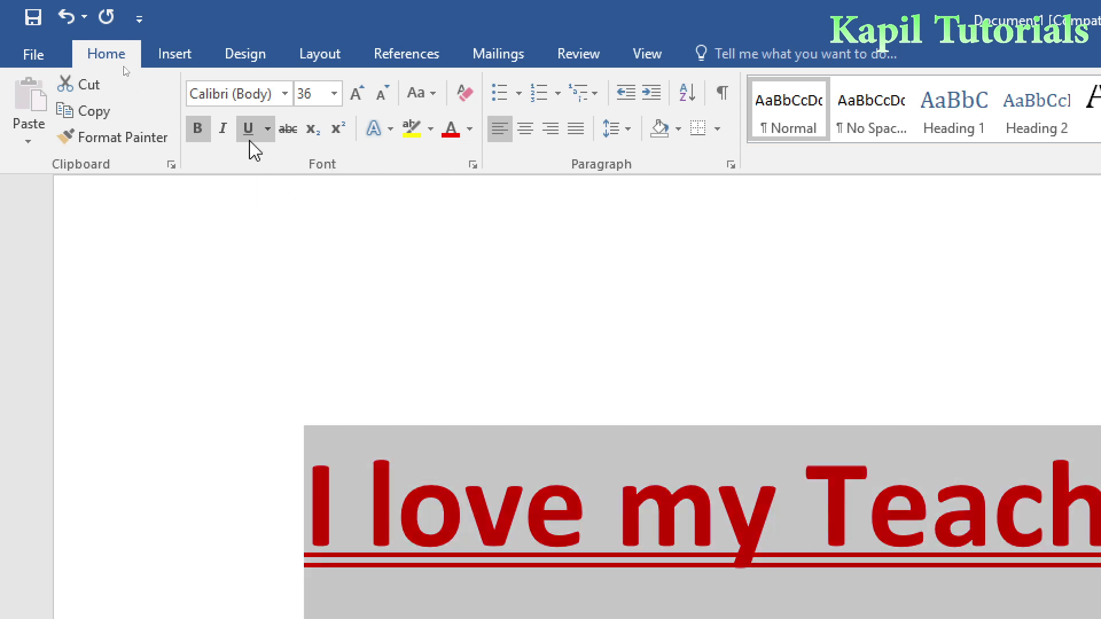
- Set the double underline colour to dark blue and reselect the sentence
left_click(268, 130)
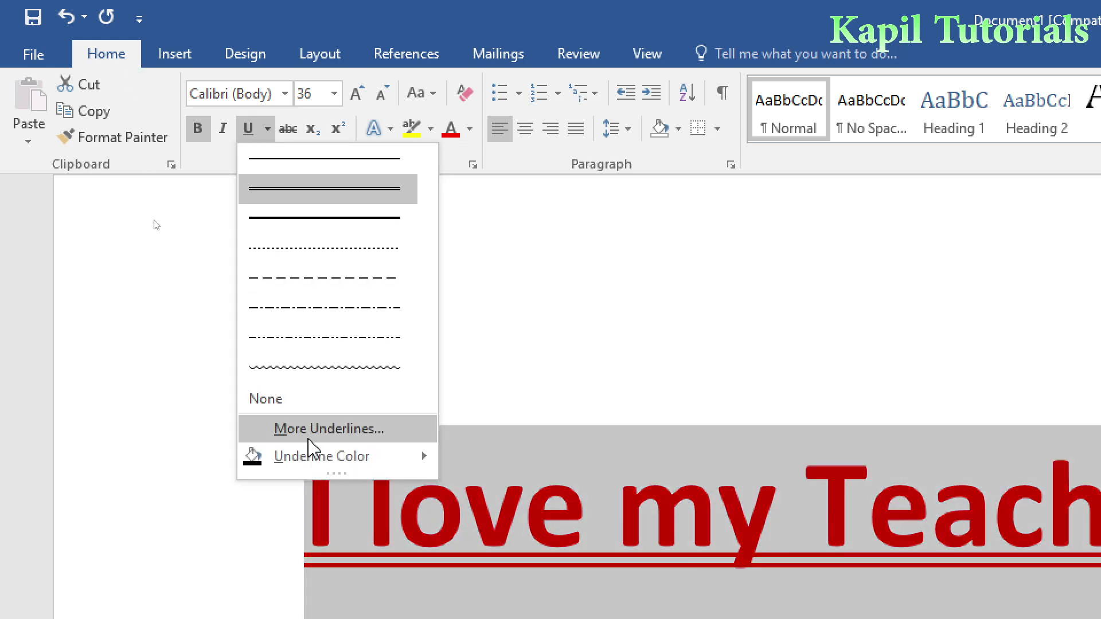
mouse_move(322, 456)
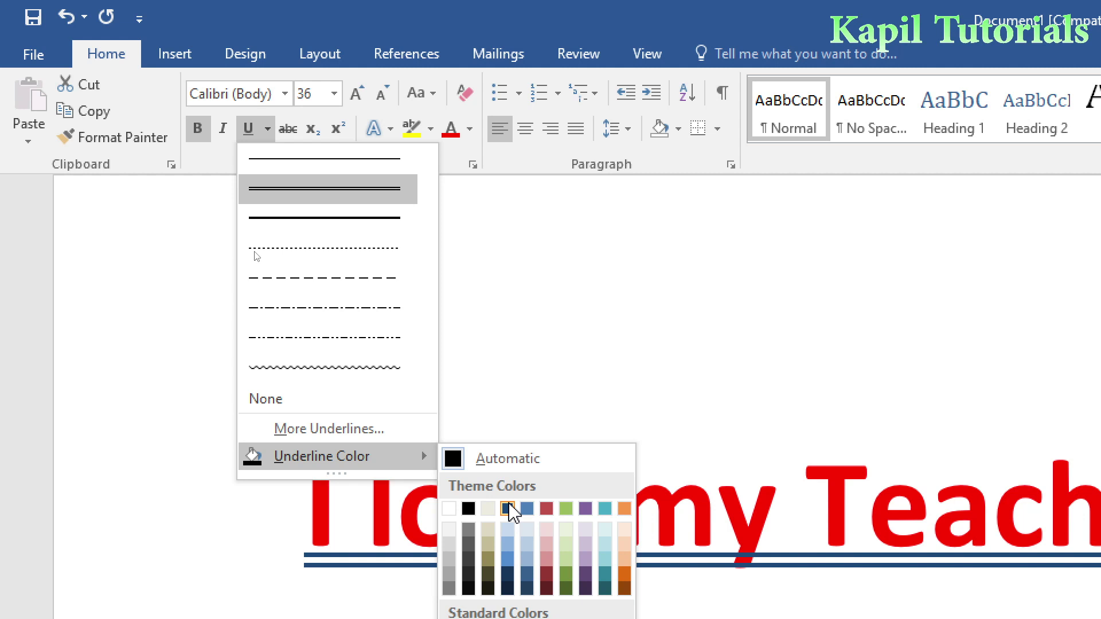
left_click(507, 509)
left_click(736, 548)
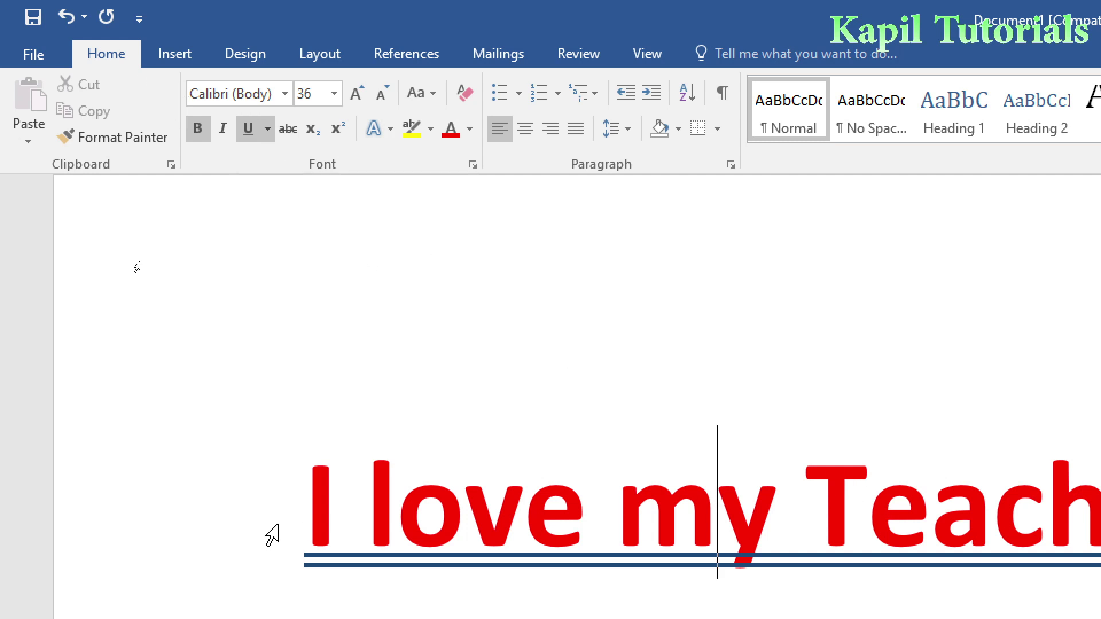
left_click_drag(295, 518, 966, 528)
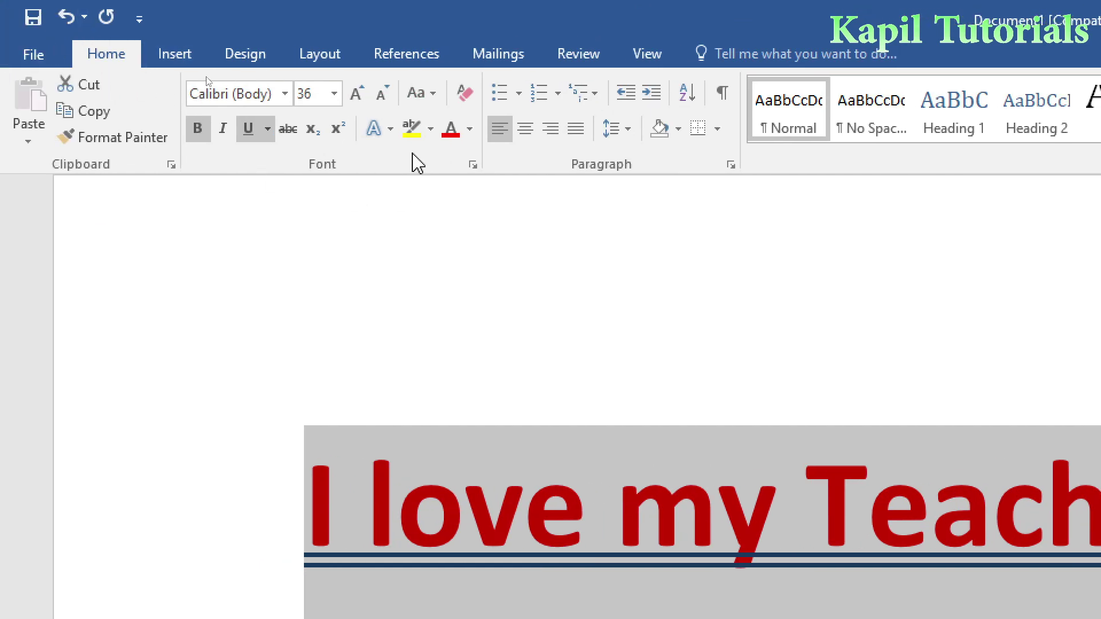
left_click(431, 130)
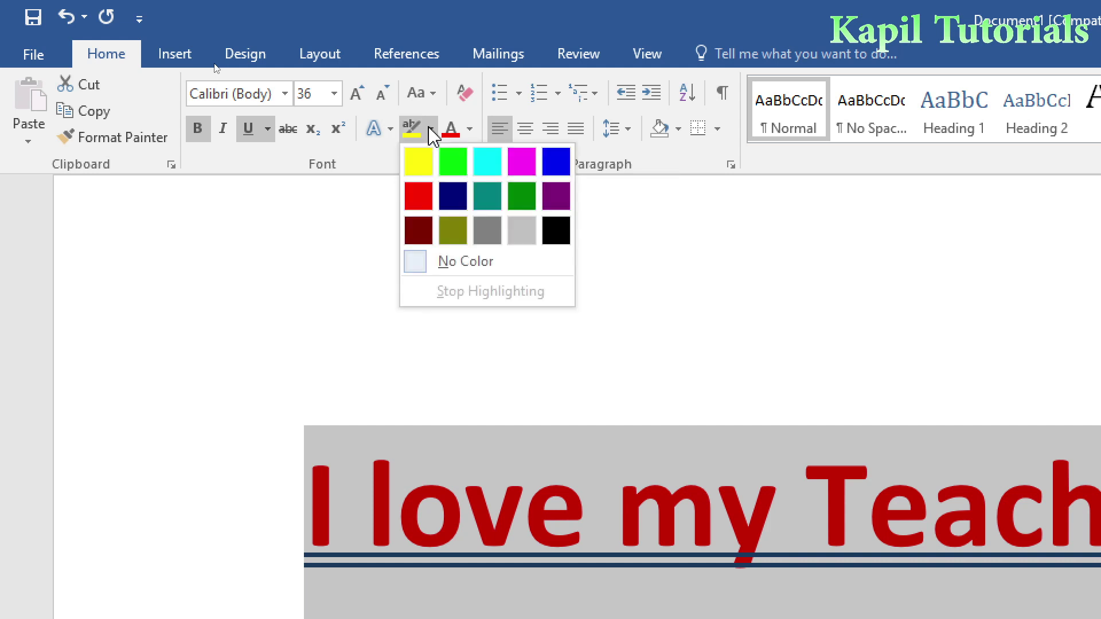
left_click(418, 162)
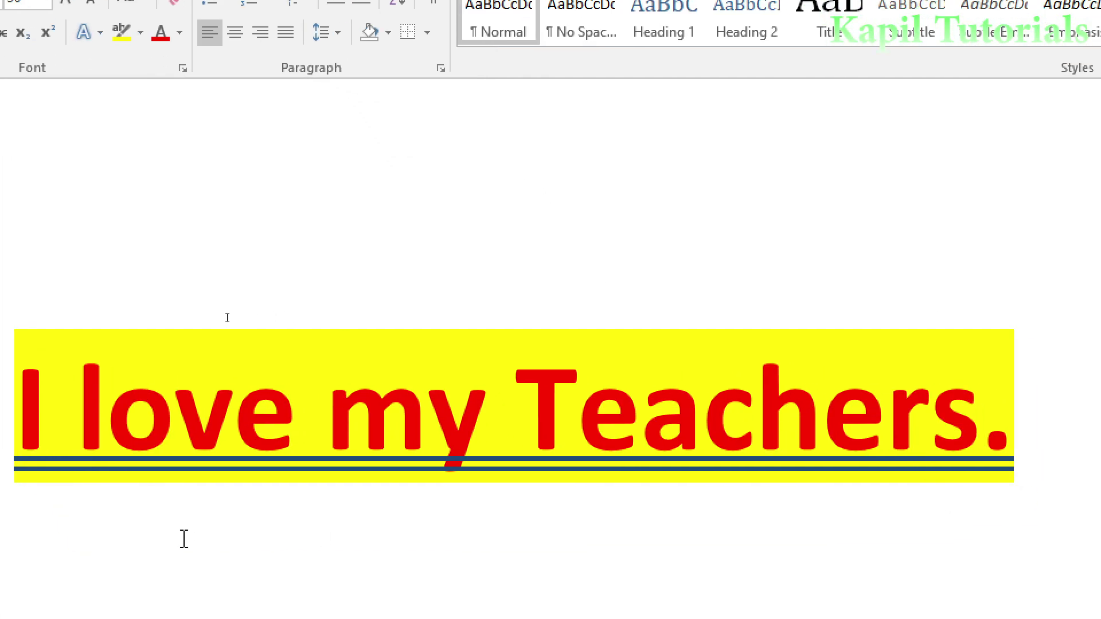
left_click(149, 555)
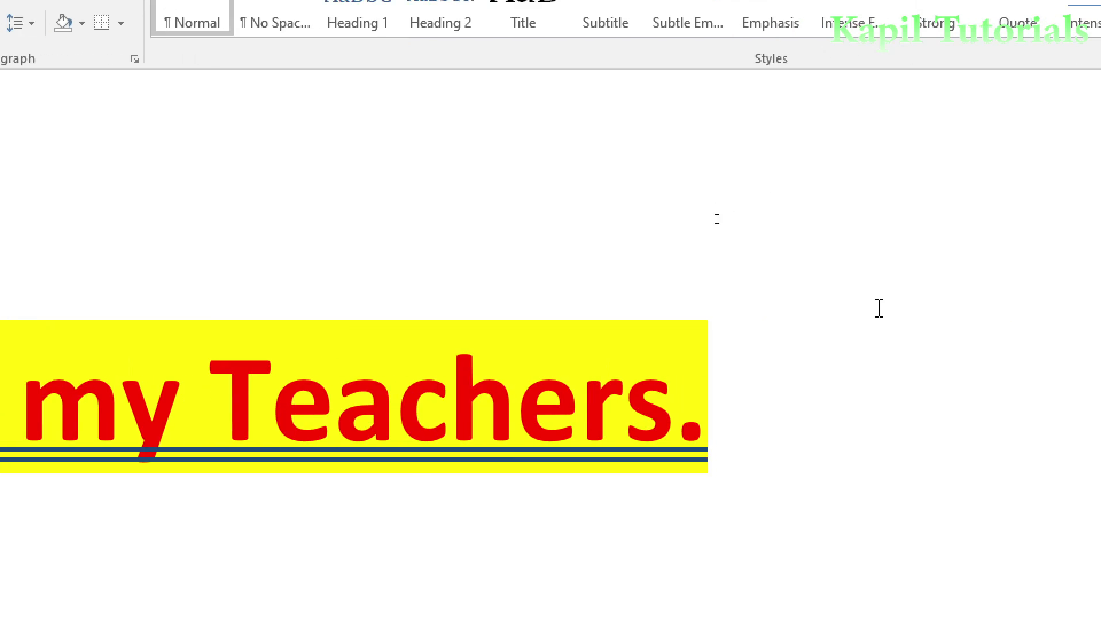
left_click_drag(1043, 421, 75, 422)
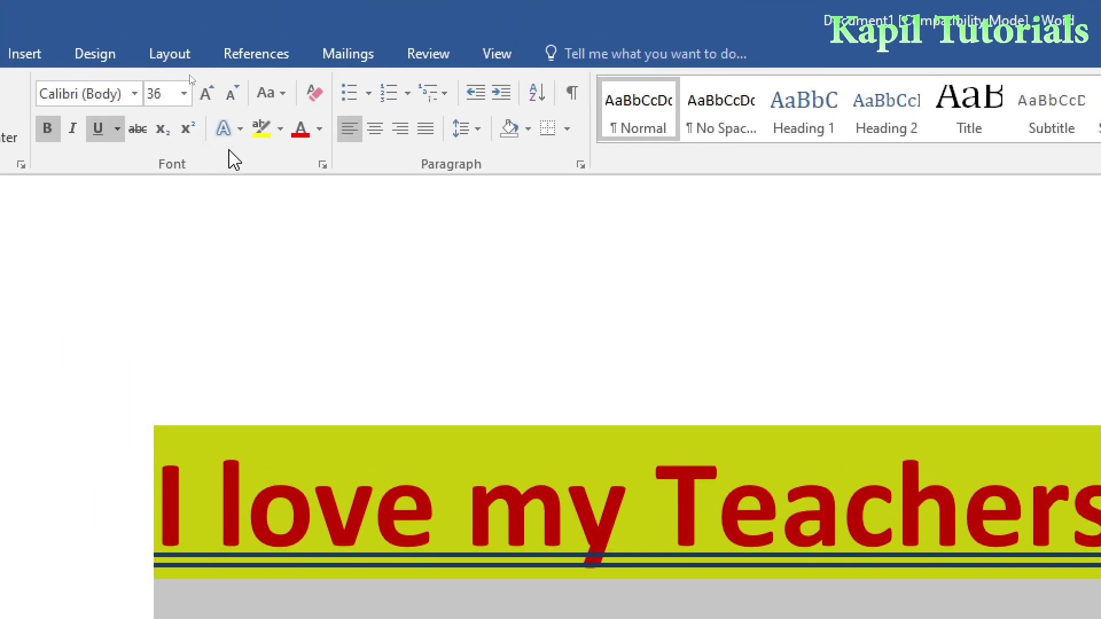
left_click(279, 128)
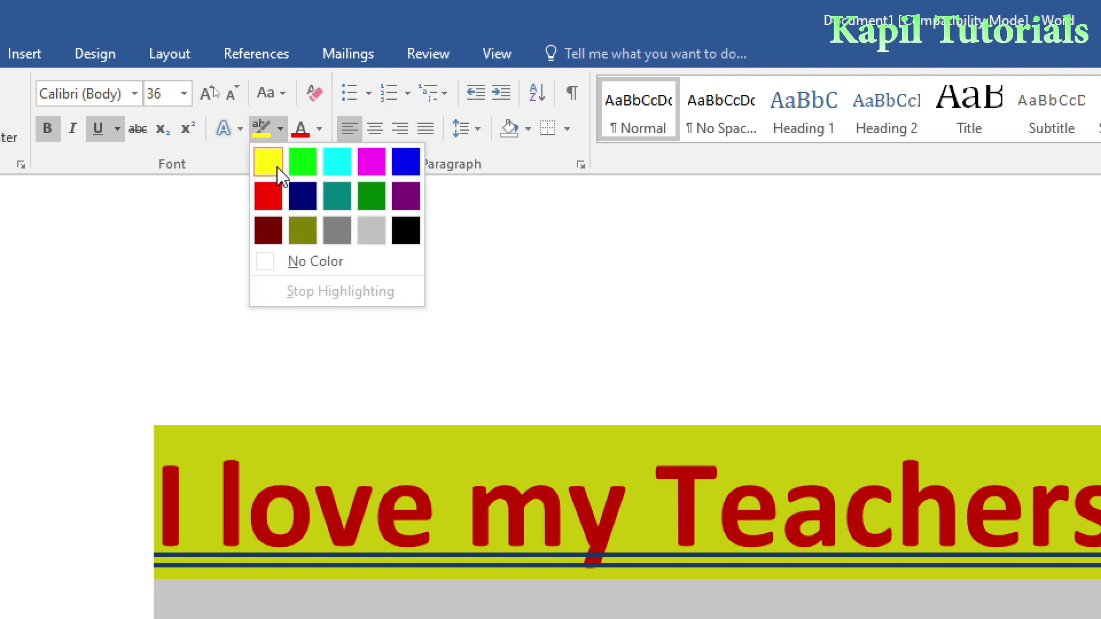
left_click(271, 265)
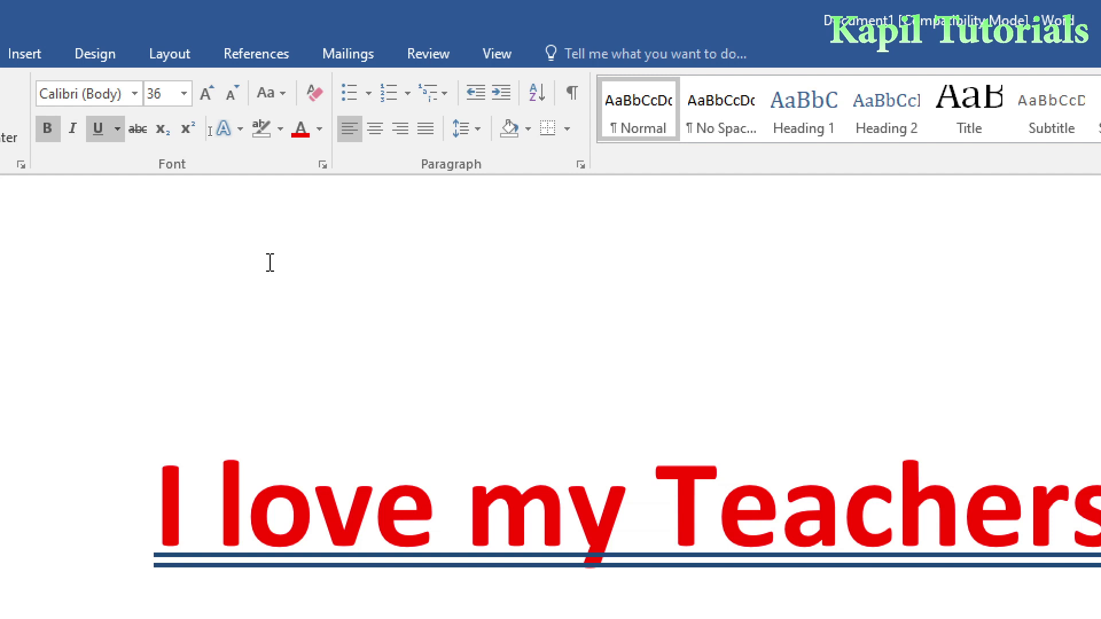
left_click_drag(152, 510, 932, 465)
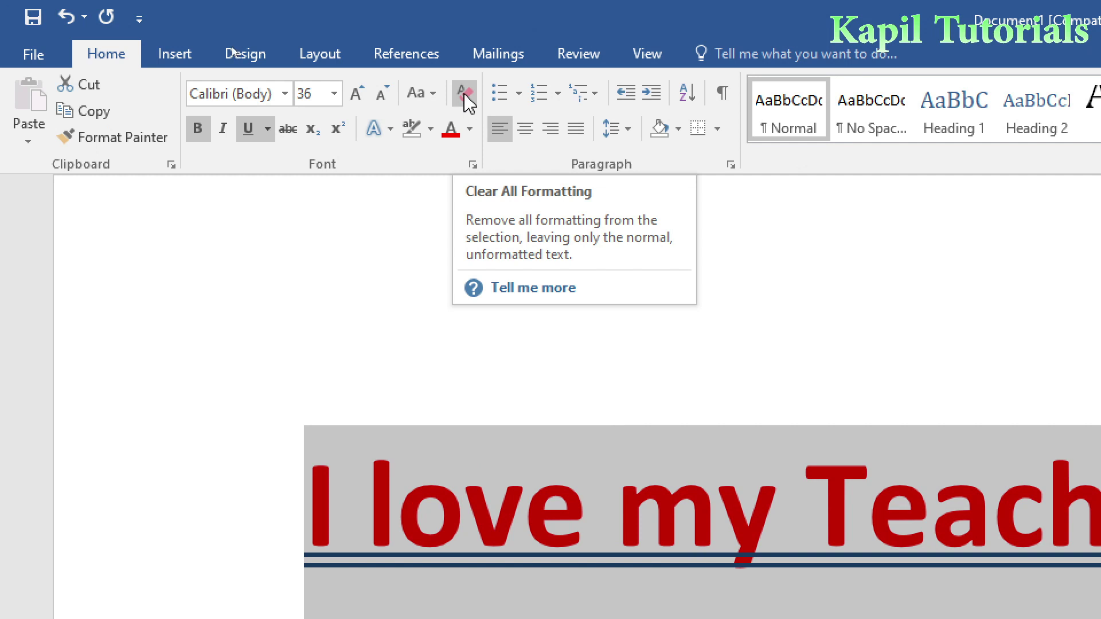
- Apply Clear All Formatting to 'I love my Teachers.' and reselect the plain line
left_click(465, 100)
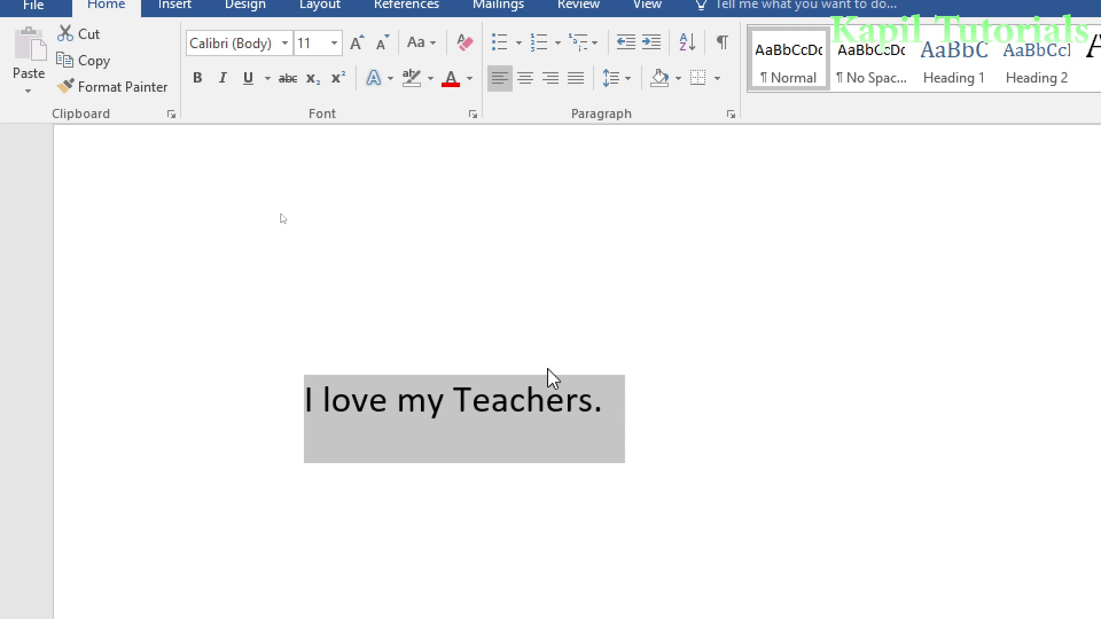
left_click_drag(609, 408, 261, 398)
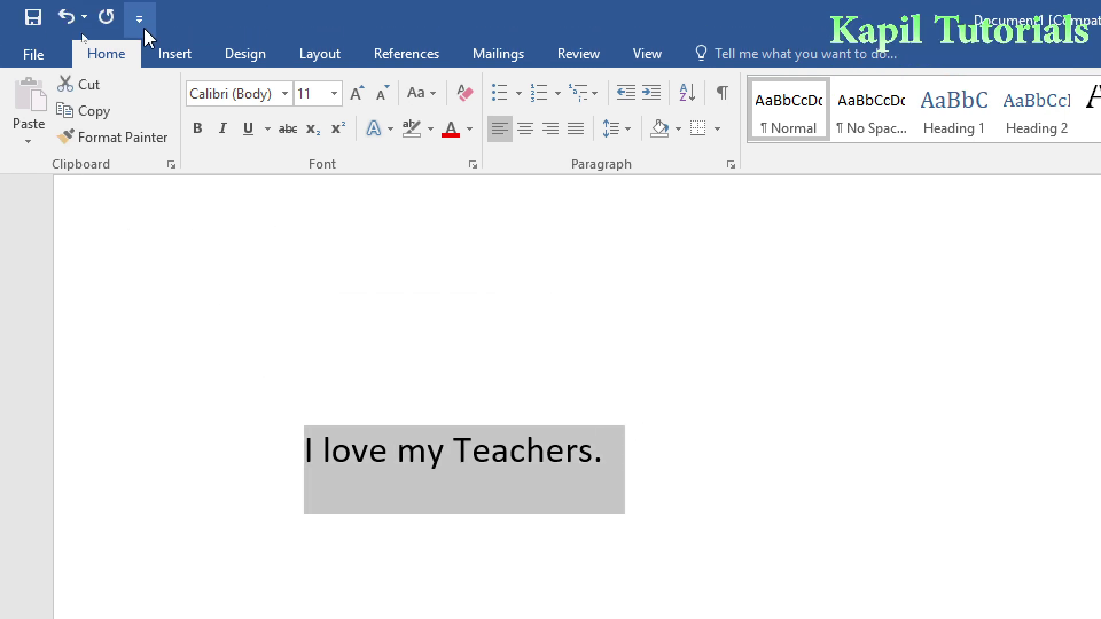